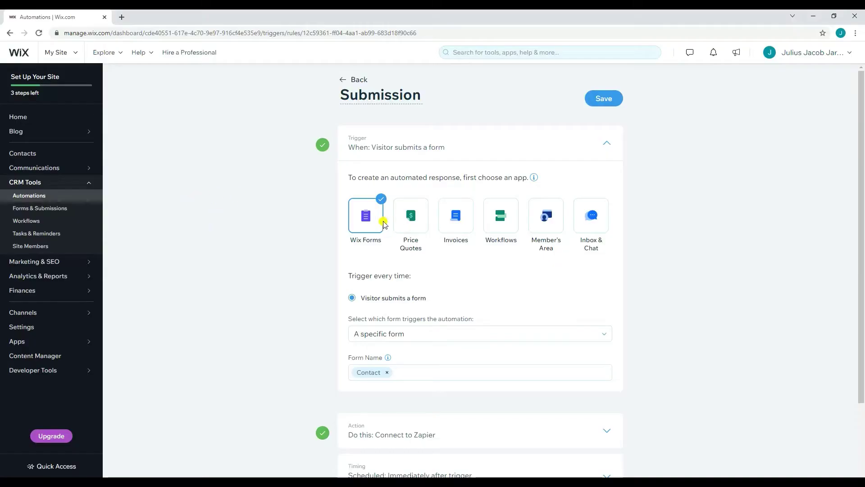
Review the Submission automation's trigger, action and timing before saving it.
scroll(291, 335, down, 3)
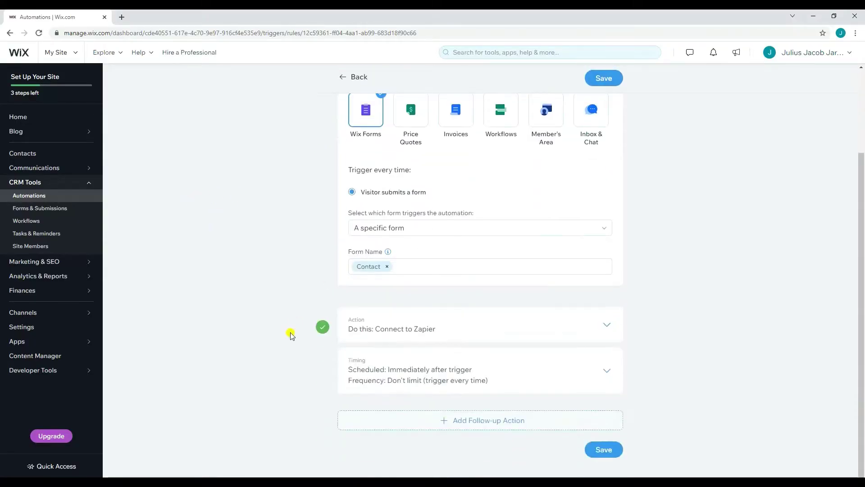
scroll(290, 336, up, 3)
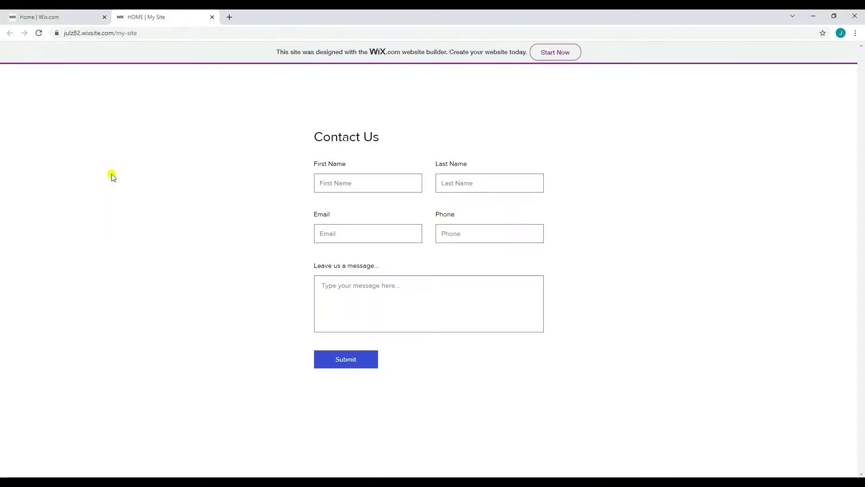
Enter a sample first name, last name and the suggested email address in the Contact Us form.
click(336, 183)
text(John)
key(Tab)
text(Doe)
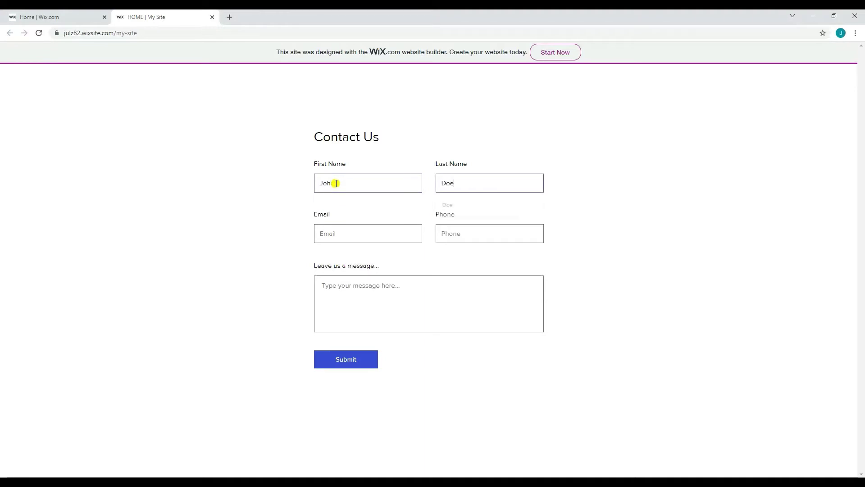
key(Tab)
text(john)
key(Down)
key(Tab)
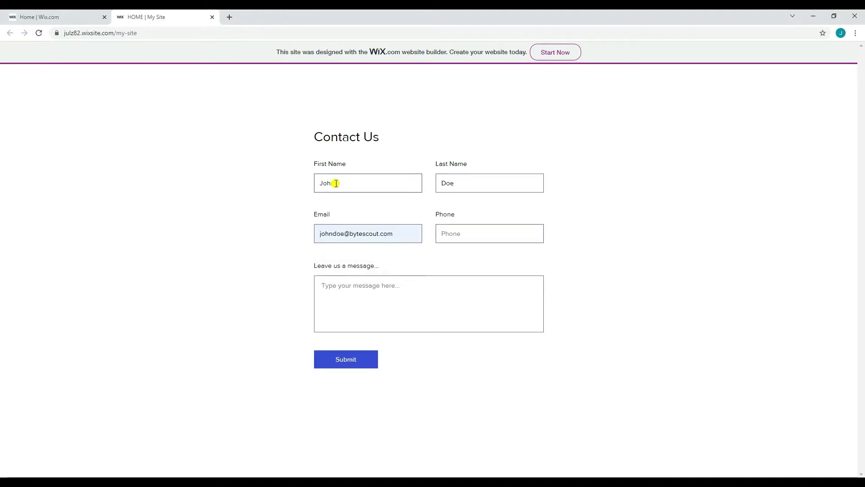
Add the suggested phone number and message 'This is a sample contact submission', then submit the form.
text(5)
key(Down)
key(Tab)
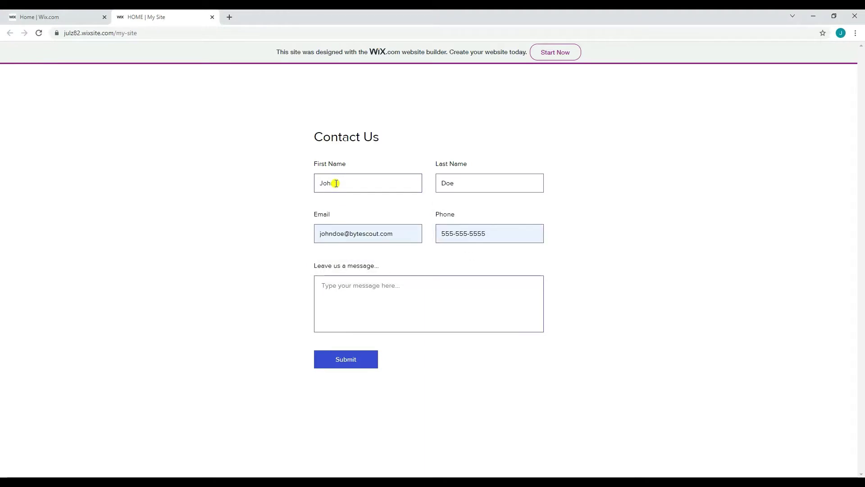
text(This is a sample co)
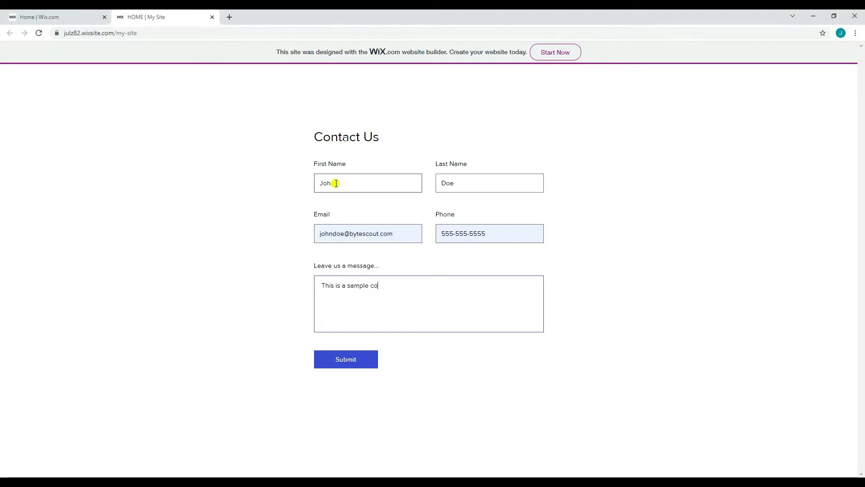
text(ntact submission)
click(345, 362)
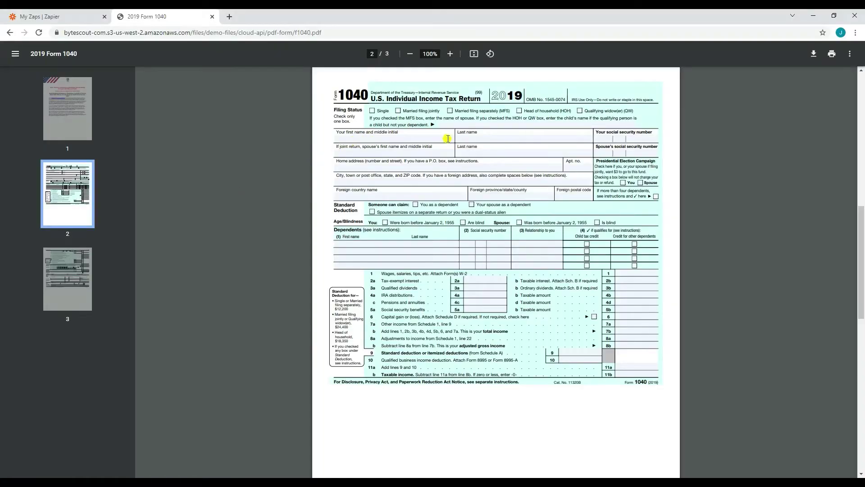
click(63, 16)
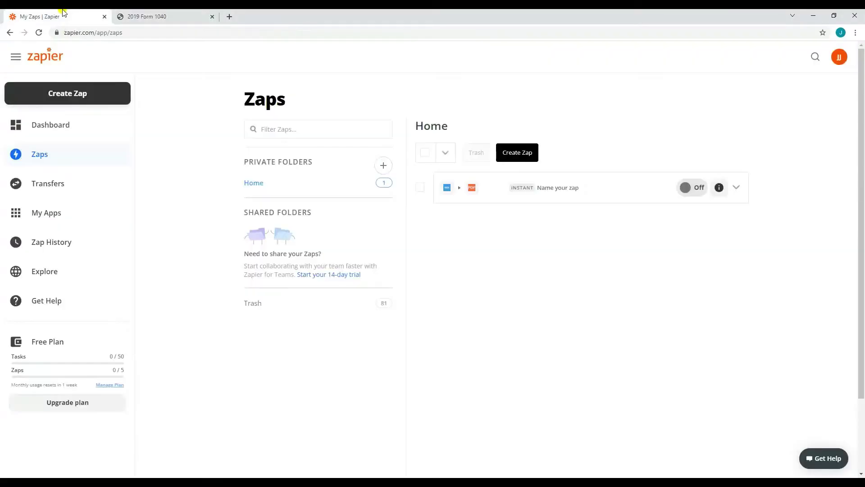
Create a new zap triggered by Wix Automations with the Automation Rule event.
click(504, 160)
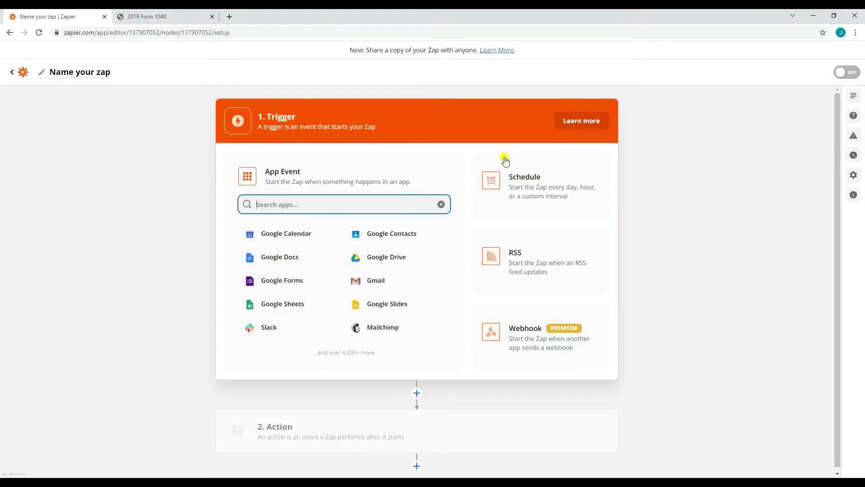
text(wix)
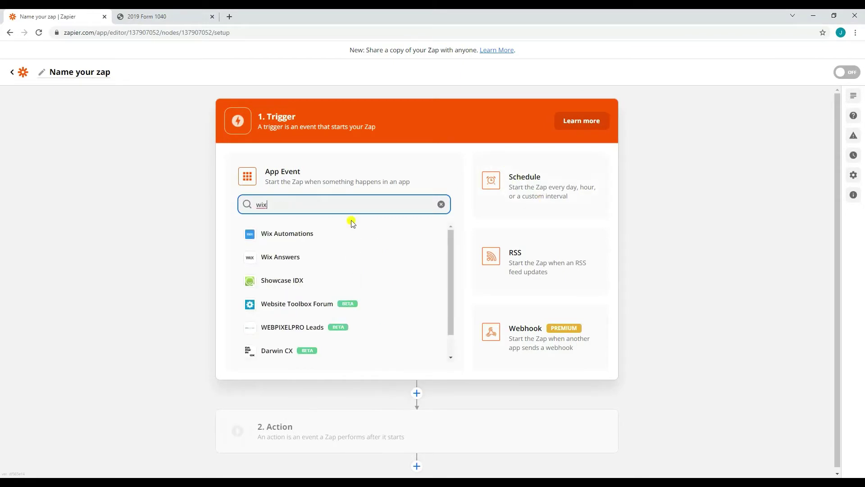
click(320, 244)
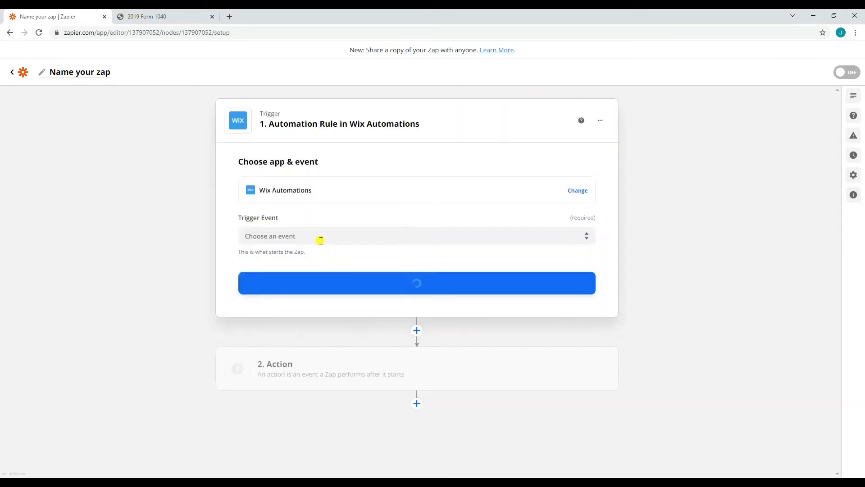
click(320, 240)
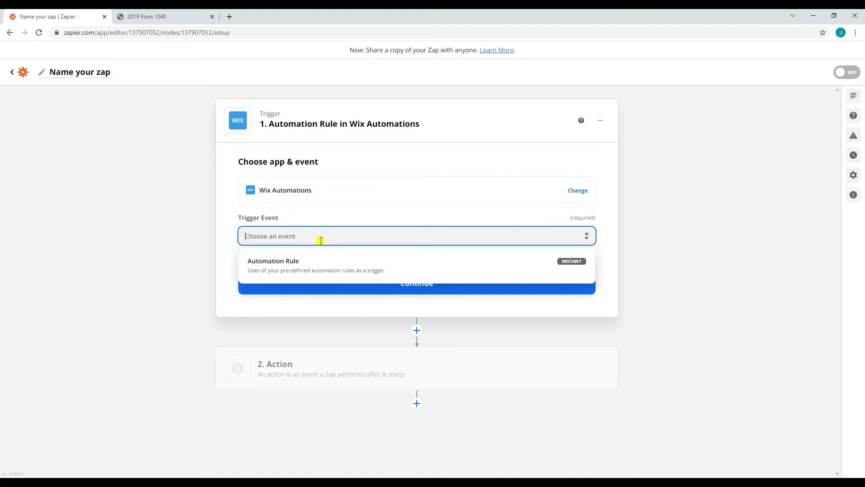
click(314, 264)
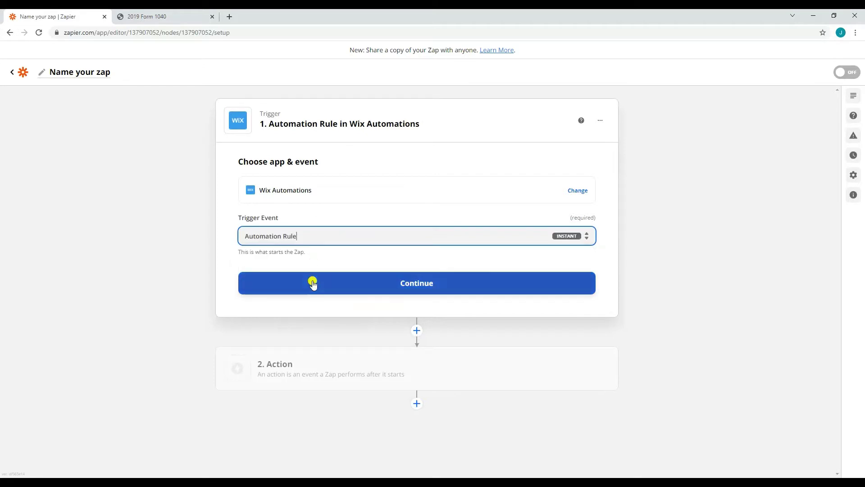
click(314, 282)
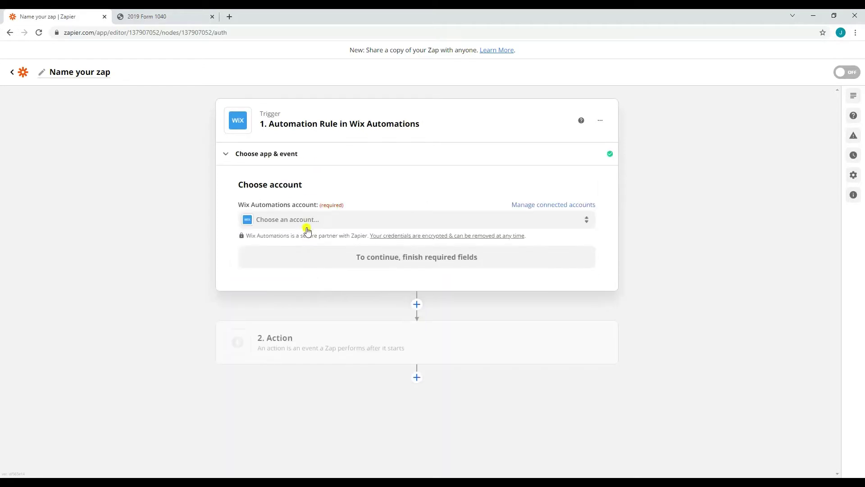
Connect the My Site Wix account and choose the Submission automation rule.
click(304, 223)
click(307, 294)
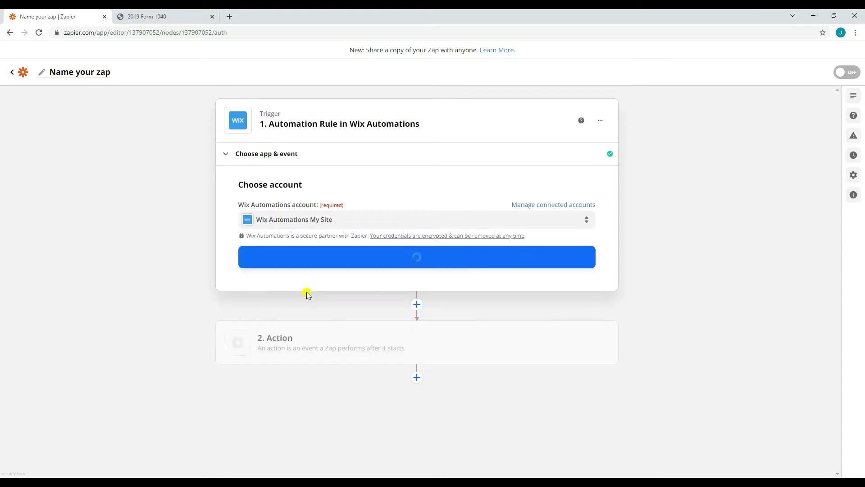
click(312, 252)
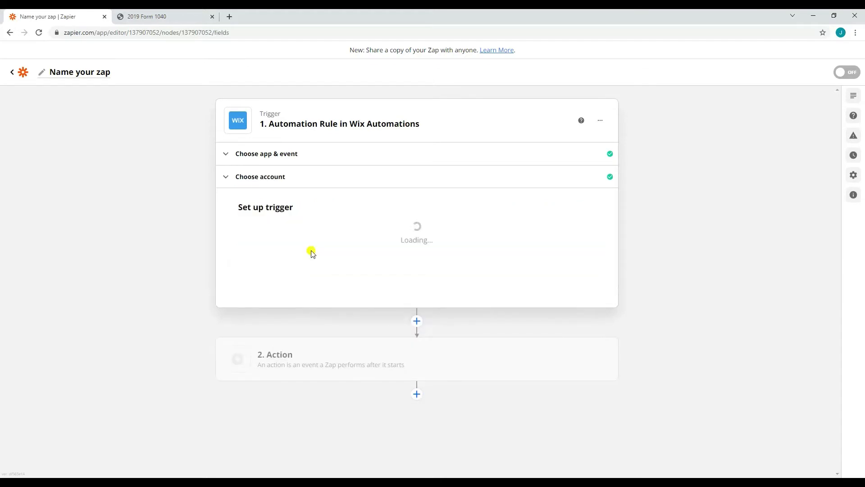
click(310, 243)
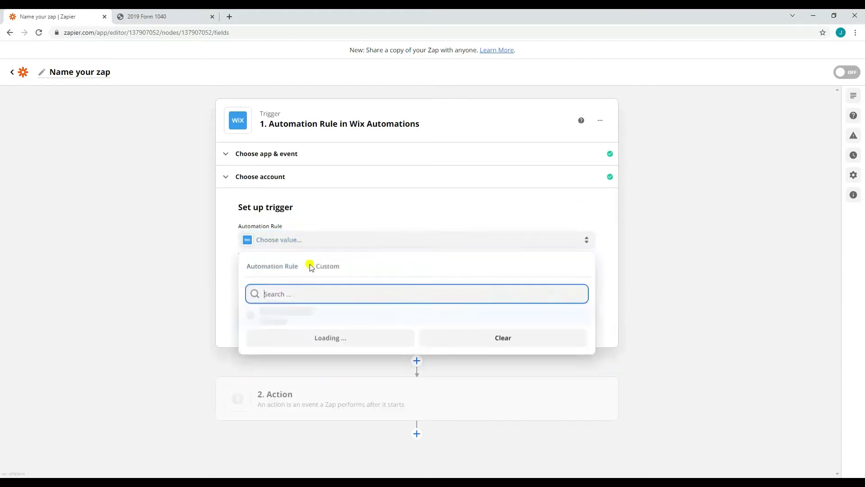
click(294, 319)
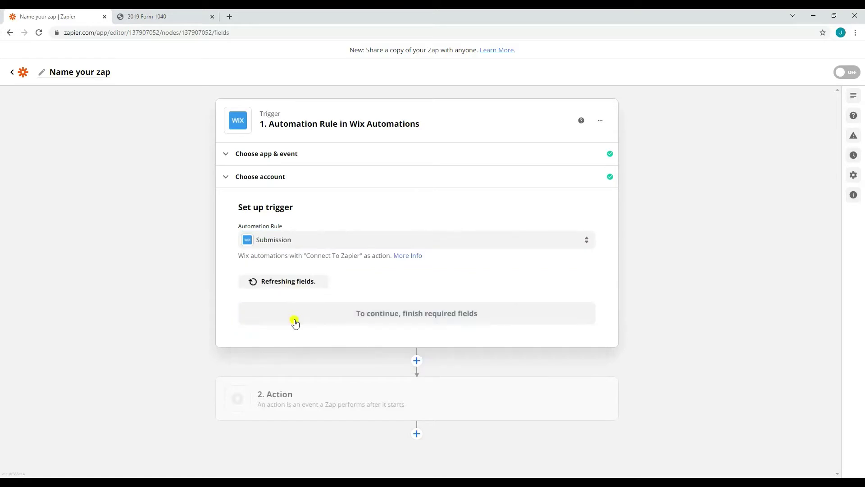
click(295, 322)
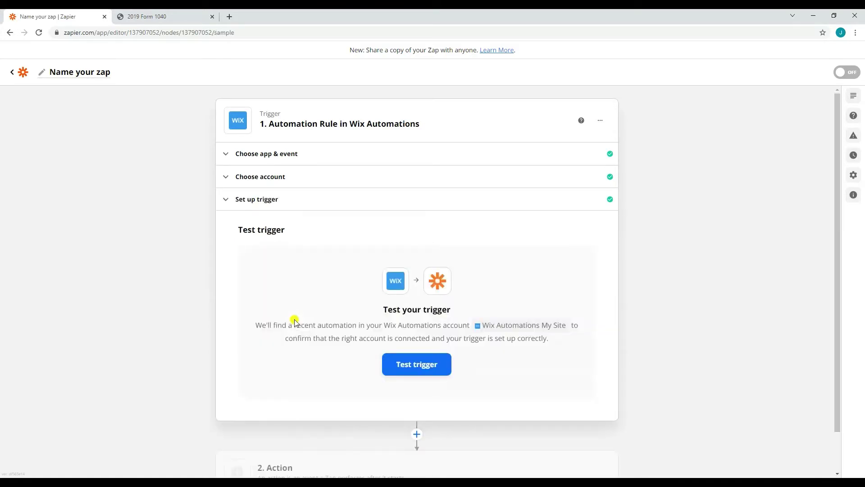
Test the Wix trigger and accept the successful result.
click(425, 363)
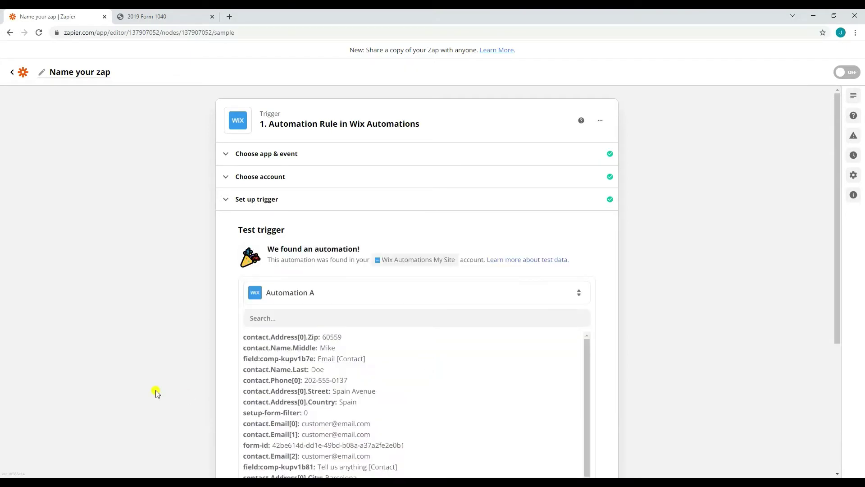
scroll(157, 393, down, 5)
click(313, 349)
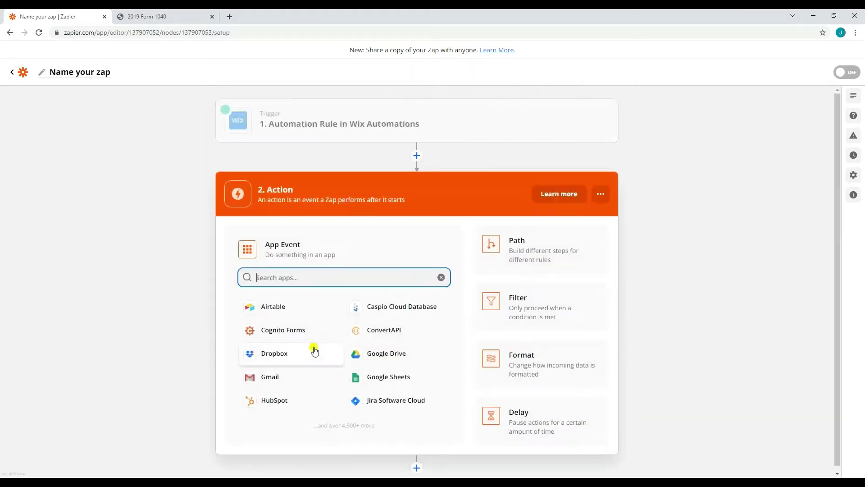
Set the action to PDF.co with the PDF Filler event, using the connected PDF.co account.
text(pdf.co)
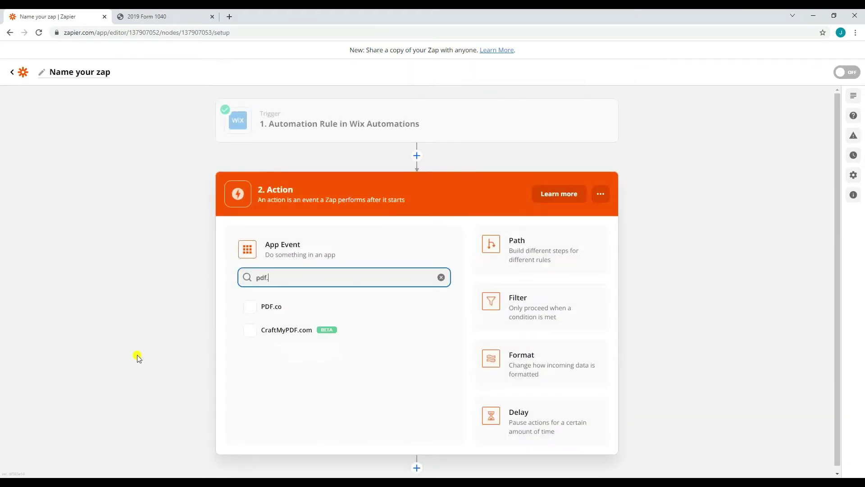
click(255, 316)
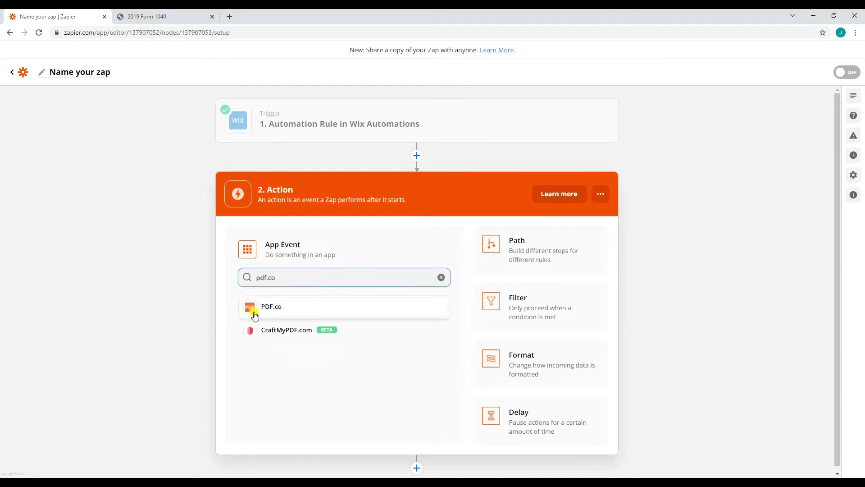
click(251, 310)
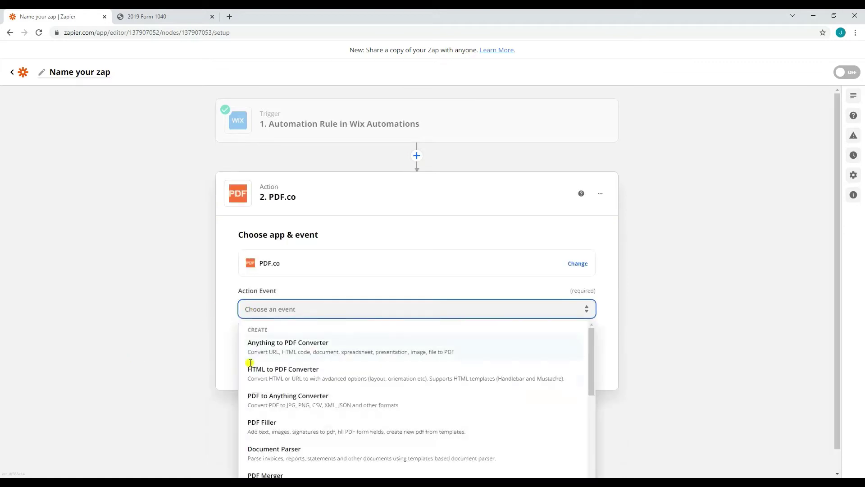
click(261, 420)
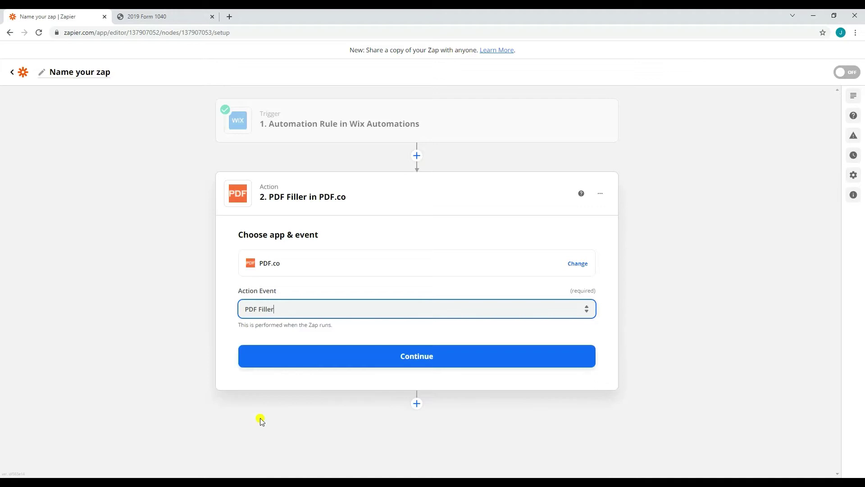
click(292, 363)
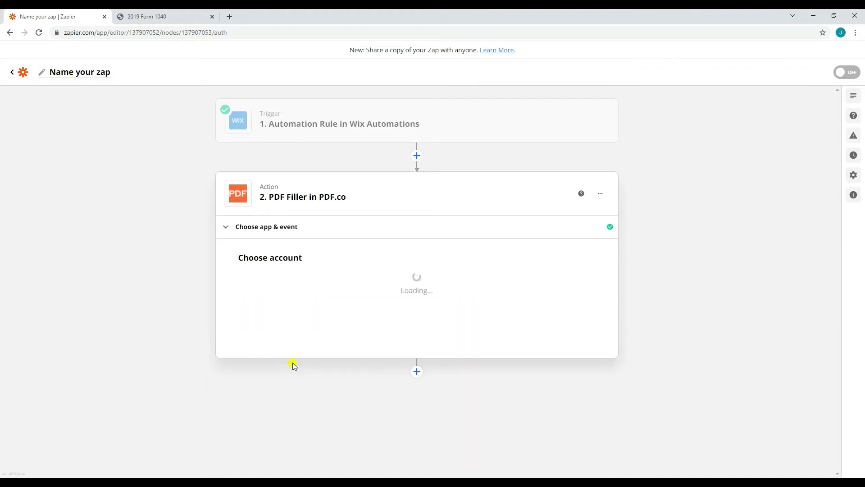
click(300, 293)
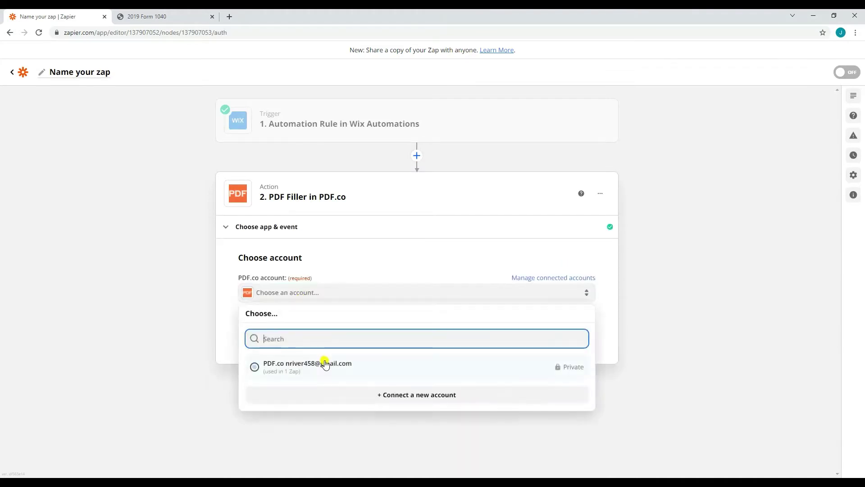
click(322, 369)
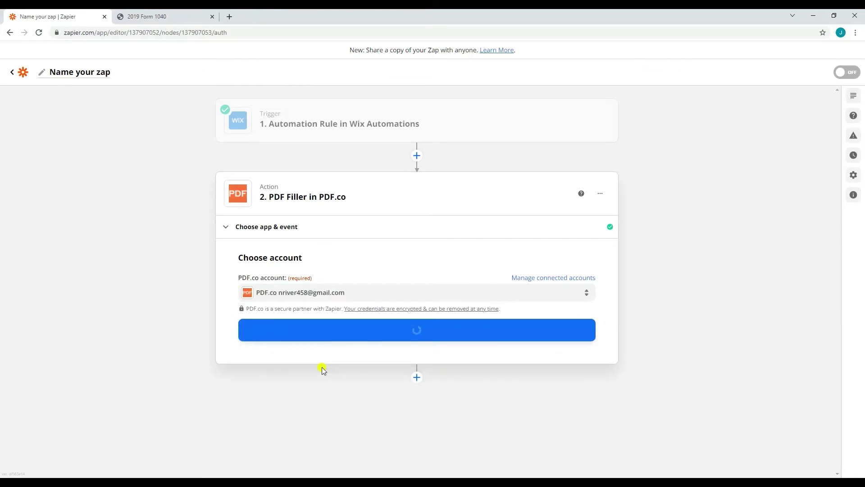
Paste the Form 1040 link into the PDF Filler's Source PDF field.
click(319, 338)
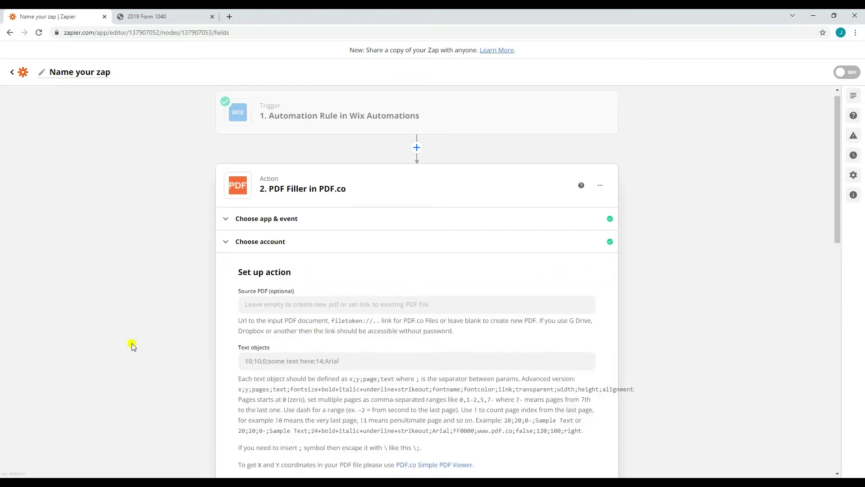
scroll(290, 126, down, 4)
click(289, 126)
text(https://bytescout-com.s3-us-west-2.amazonaws.com/files/demo-files/cloud-api/pdf-form/f1040.pdf)
scroll(302, 371, down, 2)
Map two f1040 fillable fields ('1;top…', '1;topmostSubform[0].P…') to the contact's first and last names.
click(290, 381)
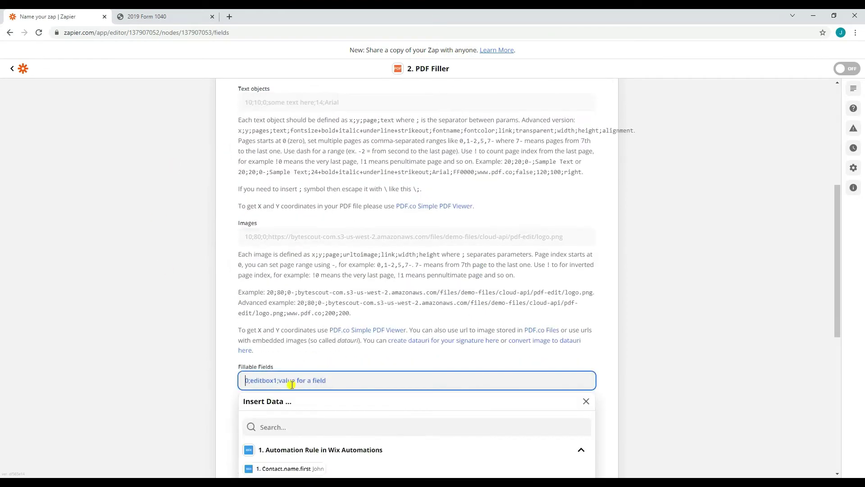
text(1;topmostSubform[0].Page1[0].f1_02[0];)
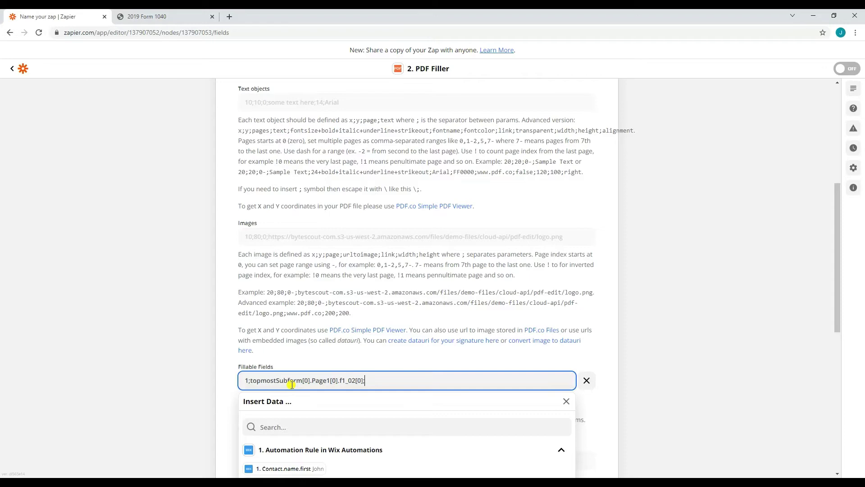
click(286, 469)
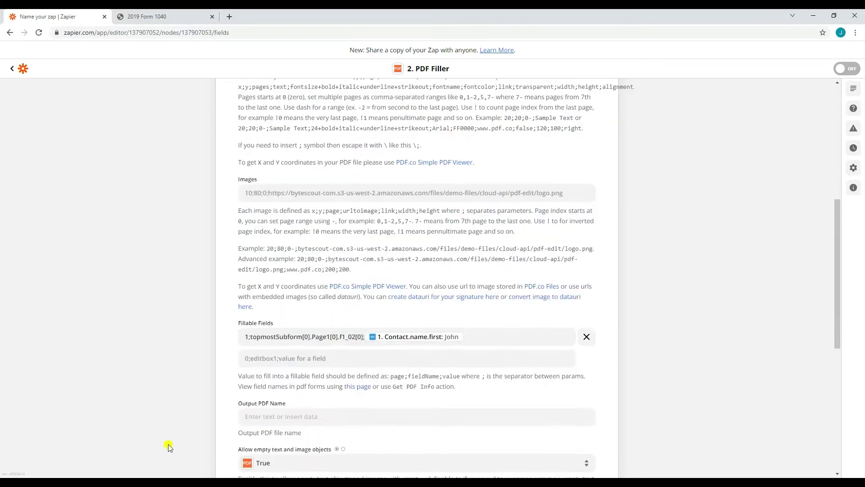
click(248, 359)
text(1;topmostSubform)
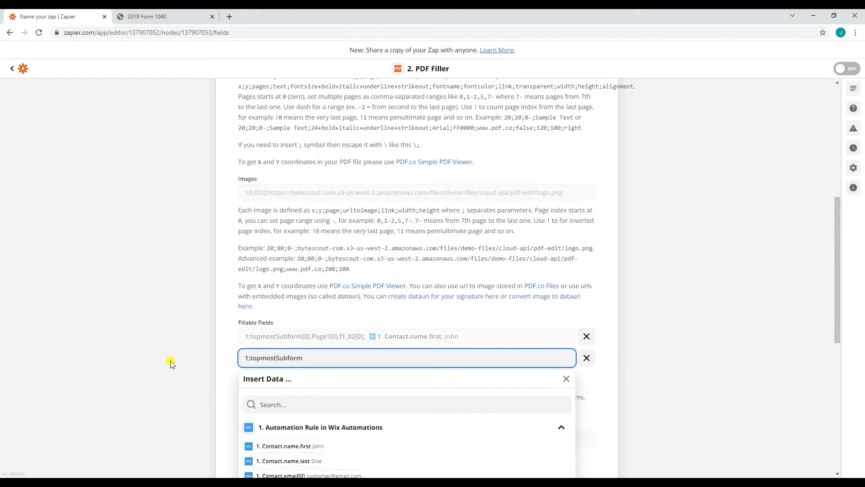
text([0].Page1[0].f1_03[0];)
click(283, 460)
Name the output PDF as the contact's first name plus 'Submission' and continue.
scroll(170, 424, down, 3)
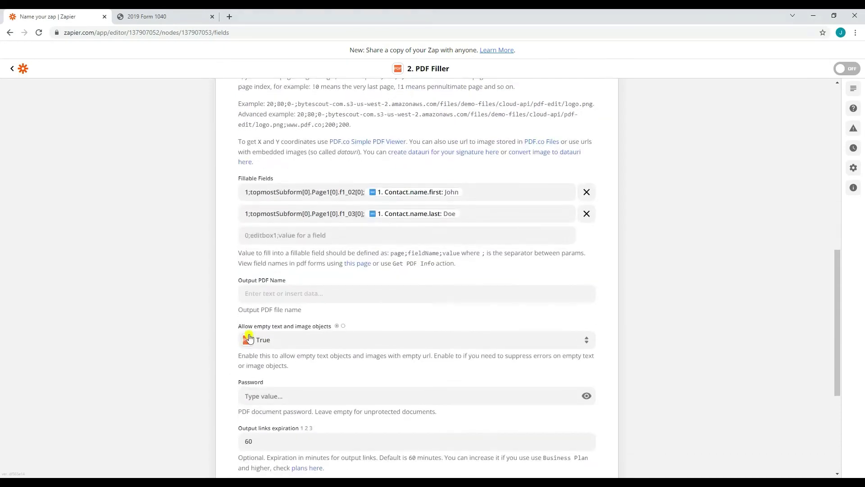
click(272, 293)
click(275, 381)
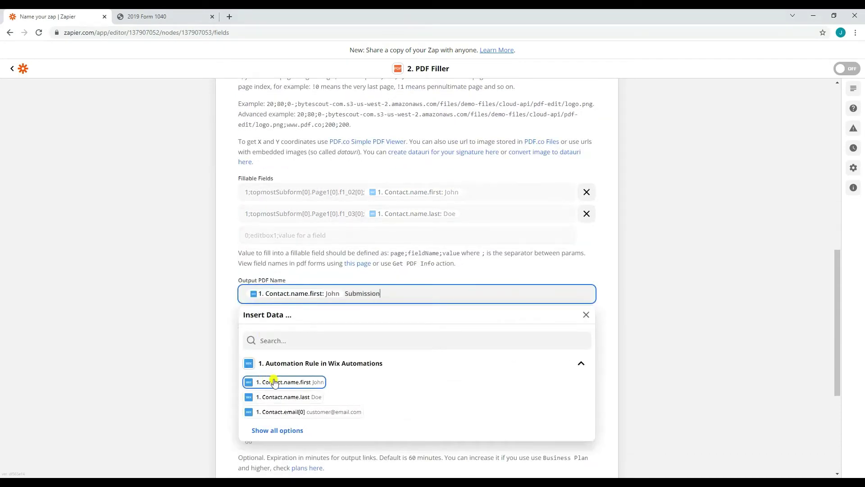
text(Submission)
click(170, 363)
scroll(170, 363, down, 5)
click(295, 433)
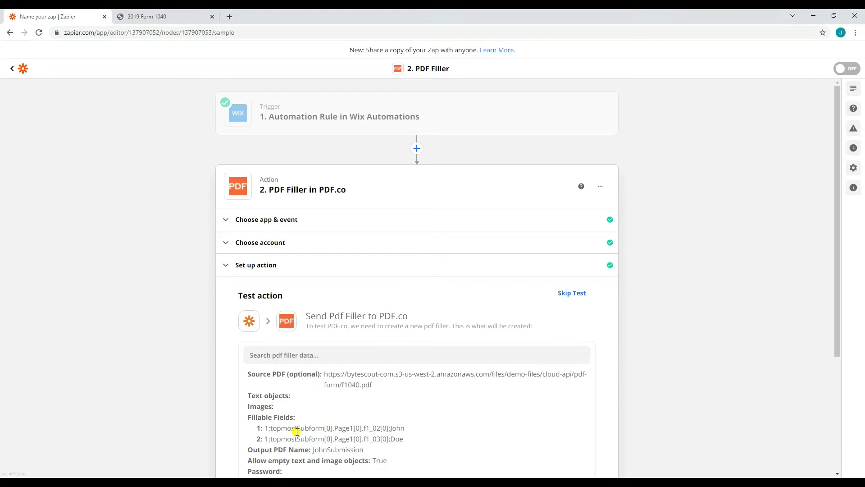
Run Test & Review on the PDF Filler step and select the returned PDF url.
scroll(148, 418, down, 4)
click(269, 420)
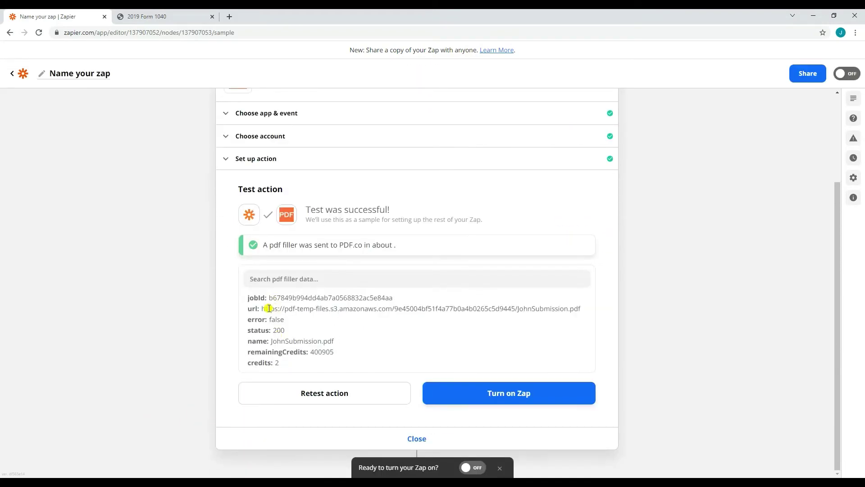
double_click(269, 308)
Check the generated PDF's Form 1040 page for the filled names, then return to Zapier.
shift+click(582, 311)
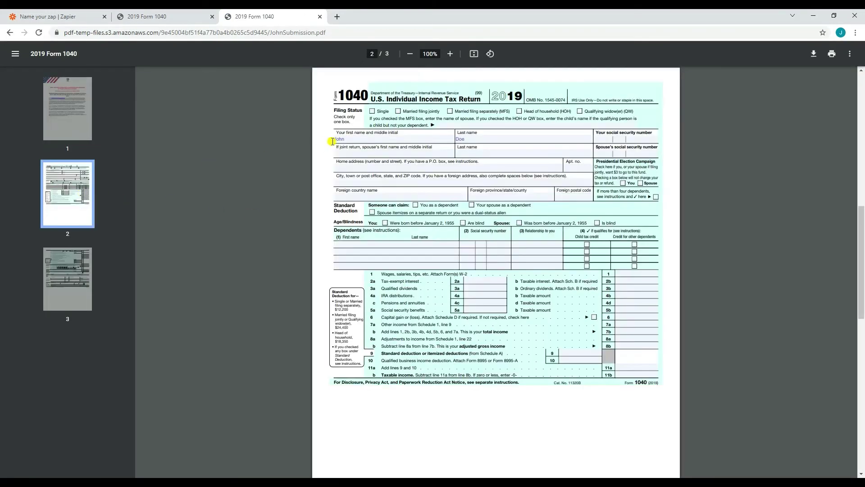
click(77, 17)
Add a third step to the zap using the Google Drive app.
click(499, 468)
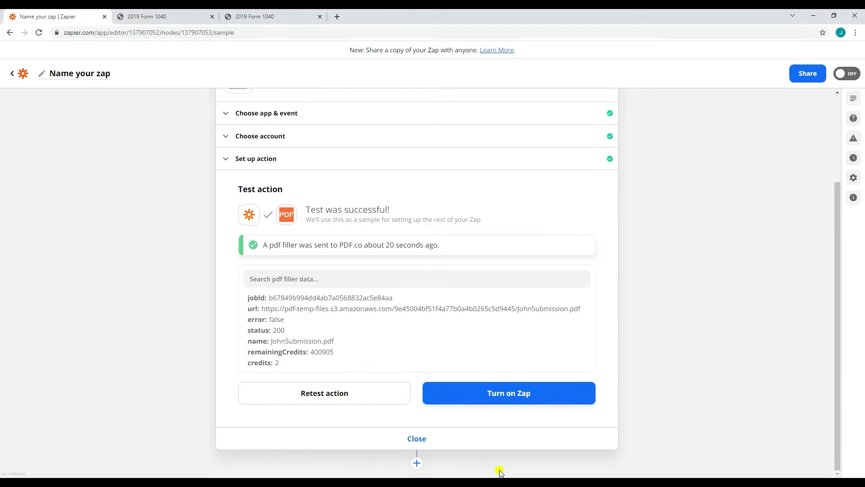
click(419, 467)
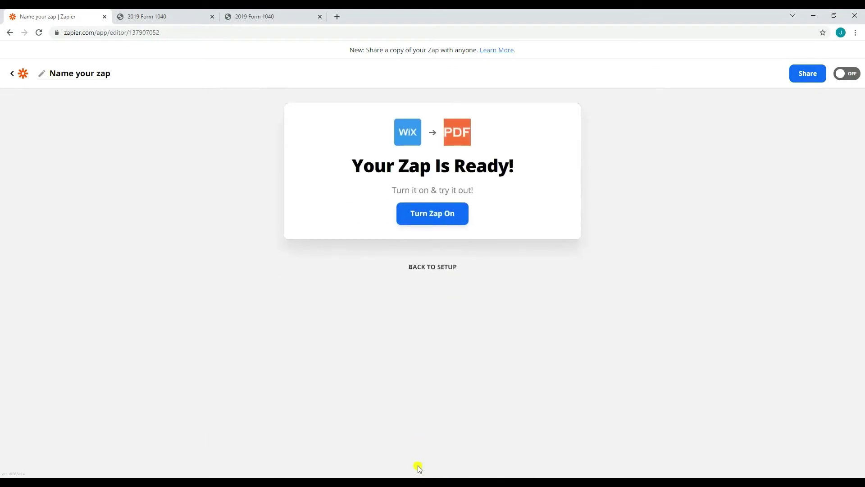
click(439, 267)
text(dri)
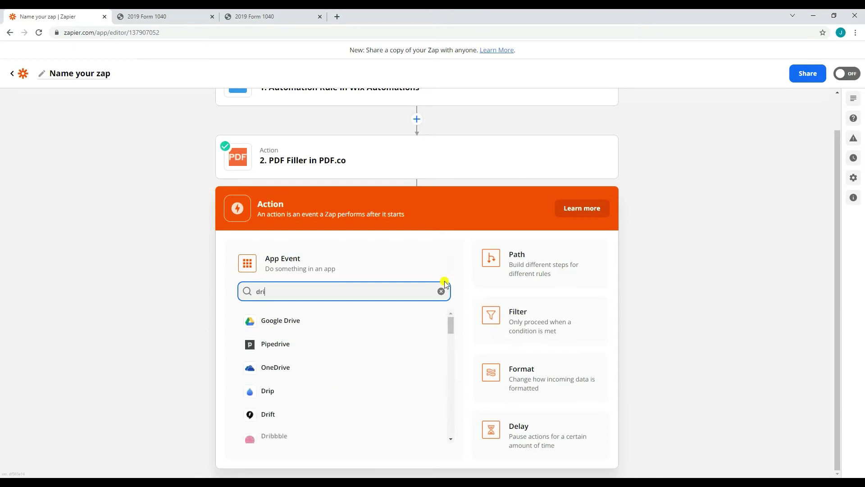
click(293, 320)
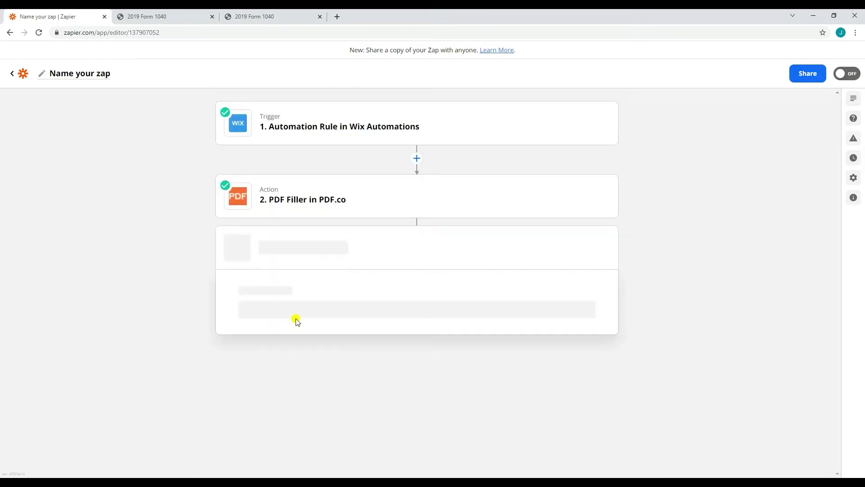
Choose the Upload File event and connect the second Google Drive account.
click(293, 381)
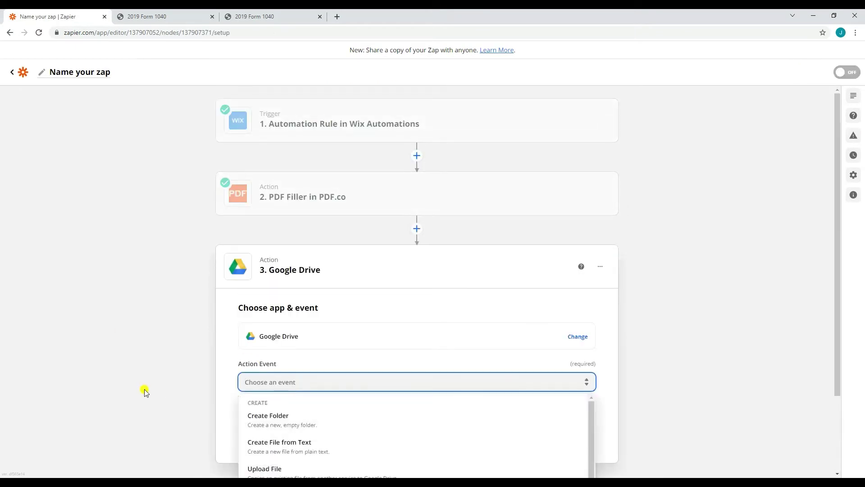
scroll(145, 391, down, 2)
click(271, 373)
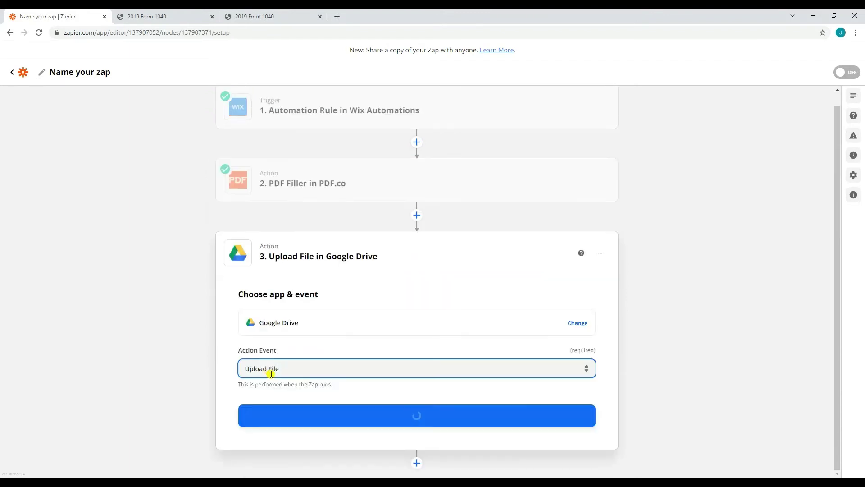
click(273, 413)
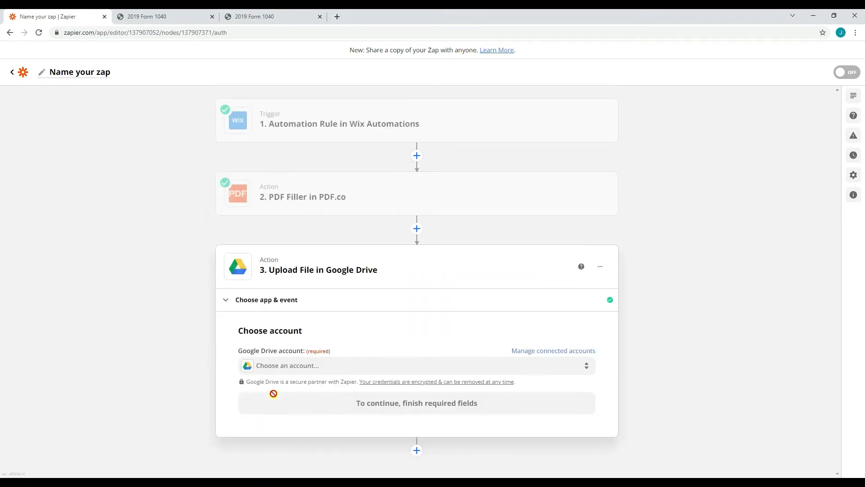
click(274, 367)
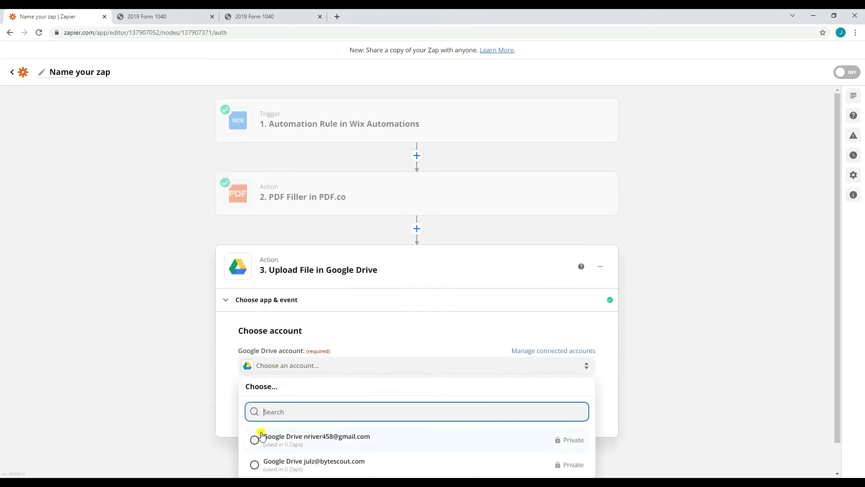
click(268, 465)
click(270, 402)
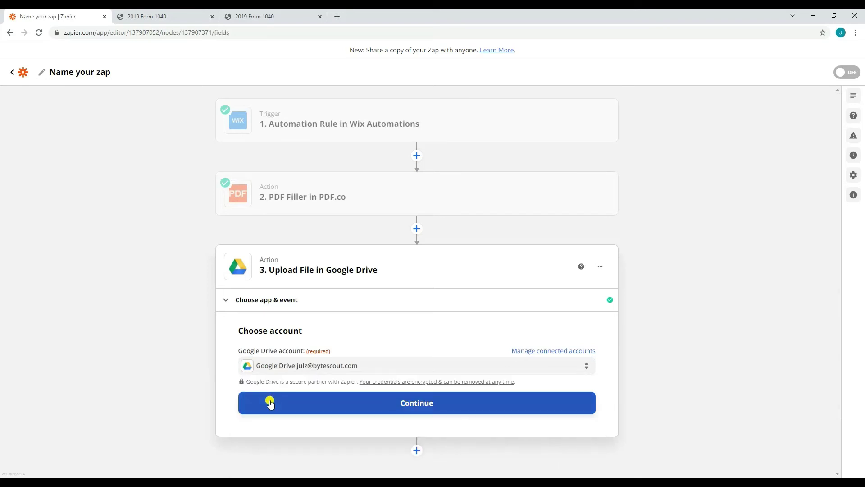
Set the upload destination to the Submissions folder in My Google Drive.
scroll(170, 415, down, 6)
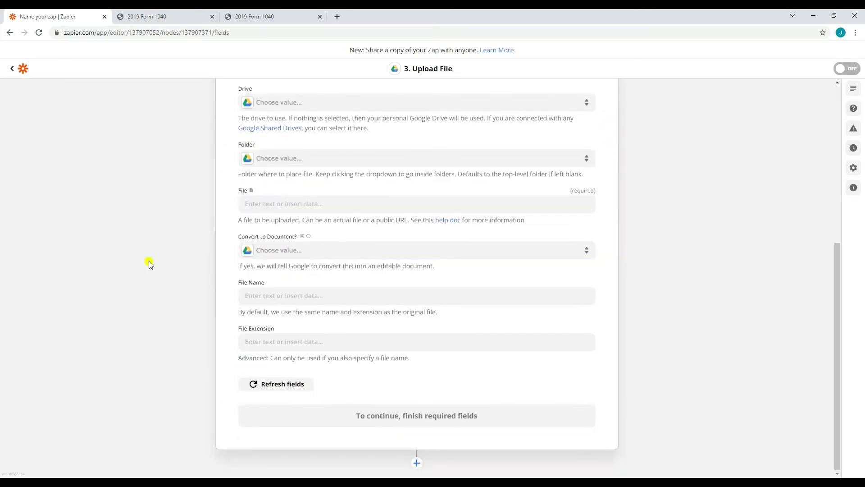
click(290, 102)
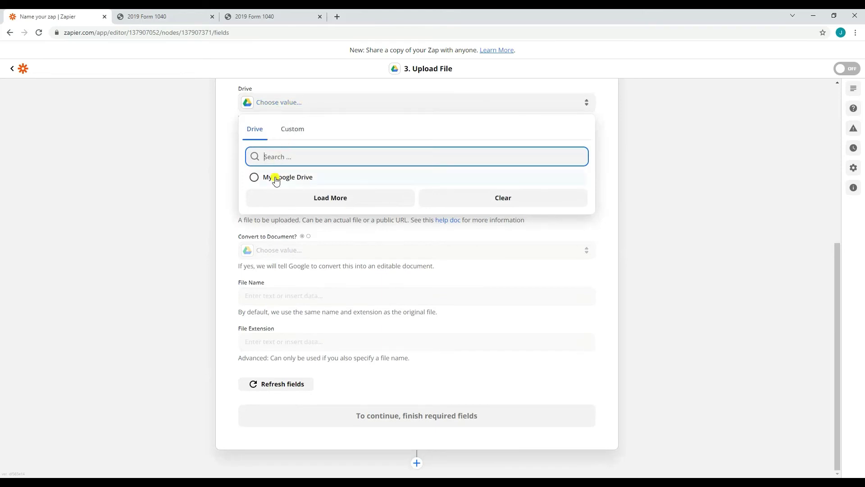
click(276, 178)
click(272, 155)
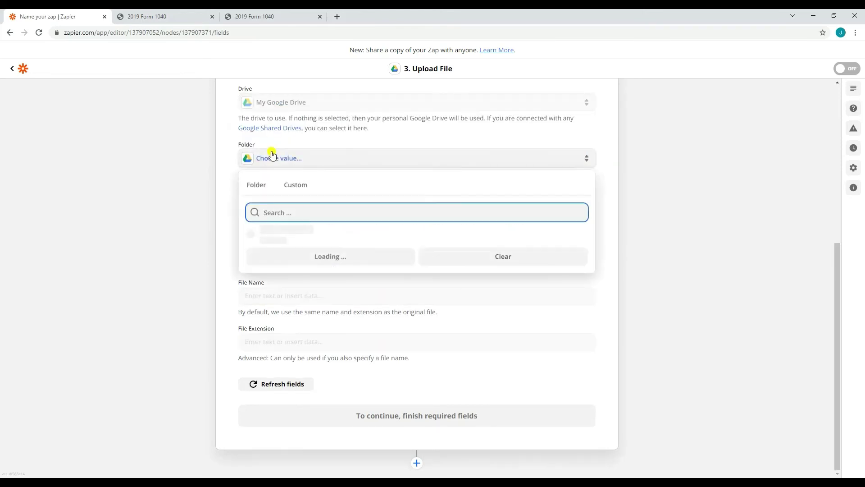
click(272, 234)
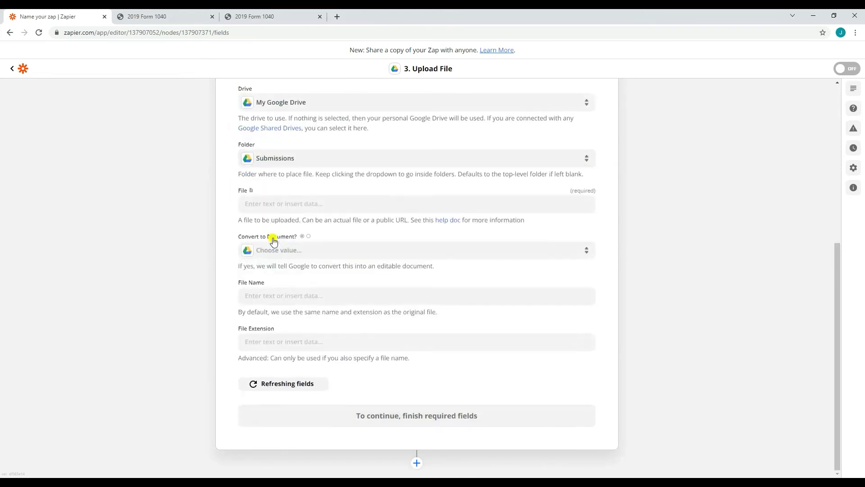
Use PDF.co's '2. URL' output as the uploaded file and continue.
click(270, 204)
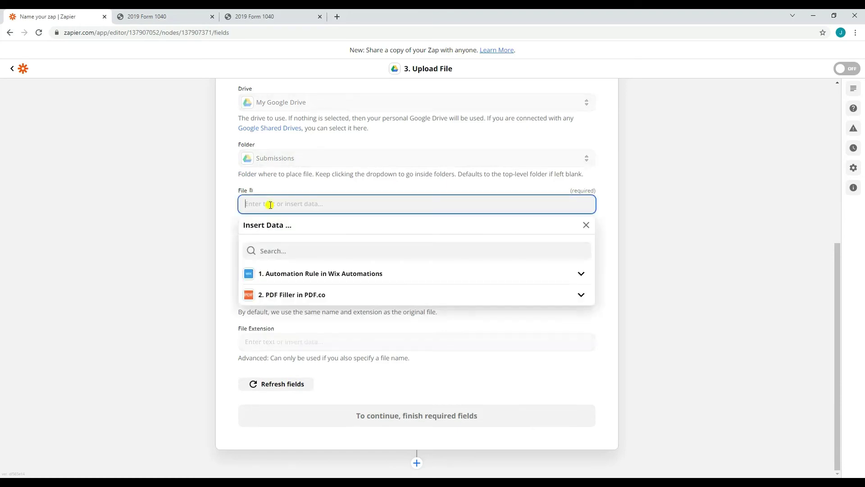
click(270, 293)
click(272, 361)
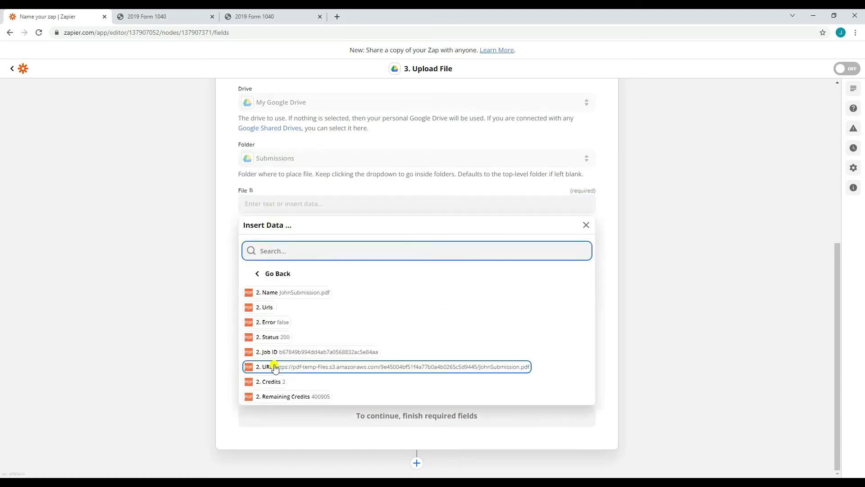
click(272, 366)
click(135, 377)
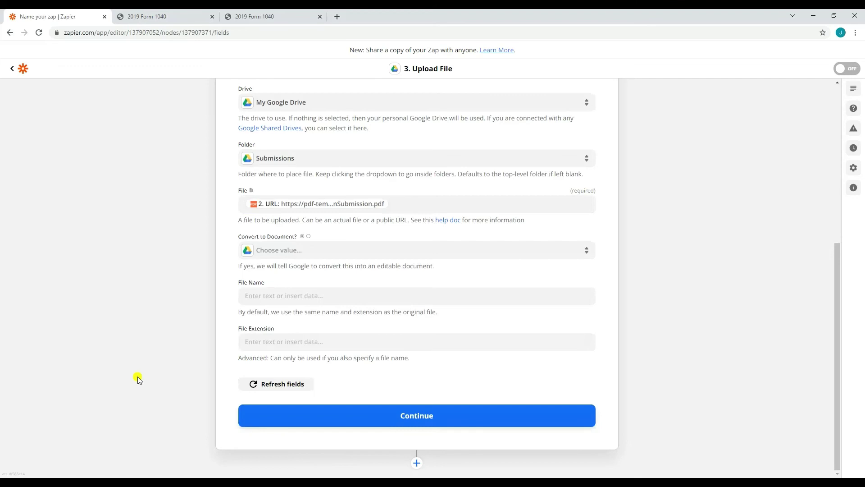
click(293, 412)
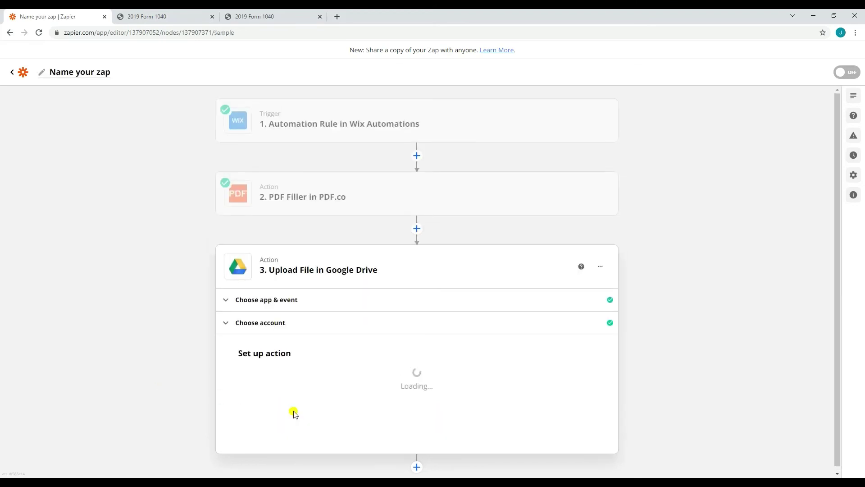
Run Test & Continue on the Upload File step and review the successful Google Drive upload.
scroll(48, 428, down, 4)
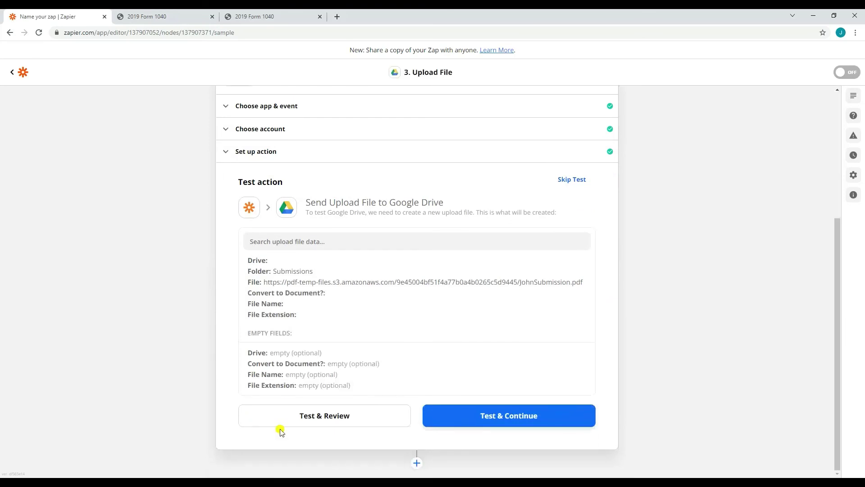
click(490, 415)
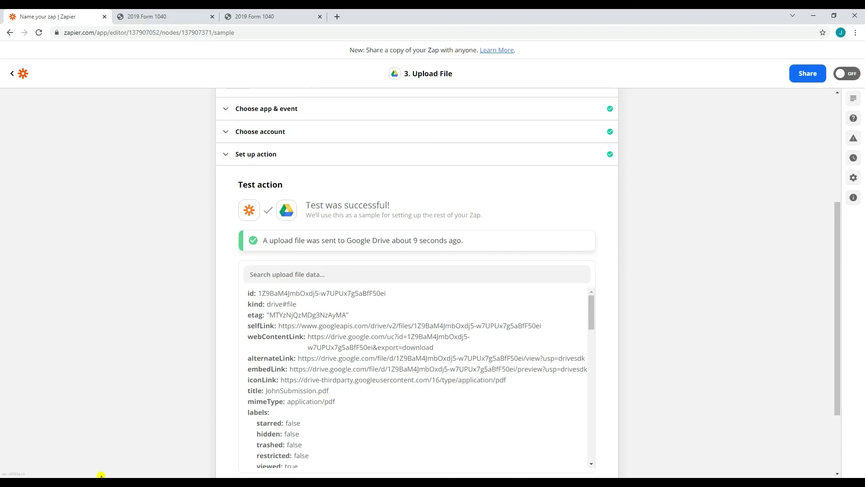
scroll(105, 457, down, 2)
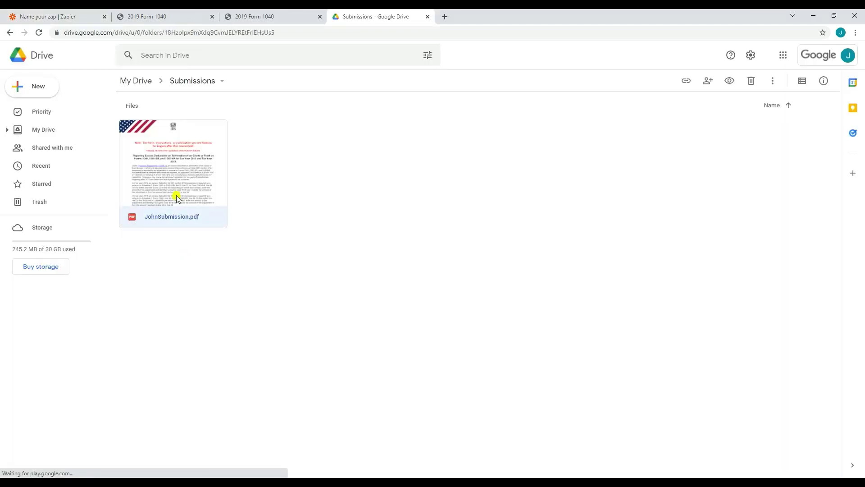
Preview the submission PDF from the Submissions folder and scroll to its filled Form 1040 page.
double_click(175, 196)
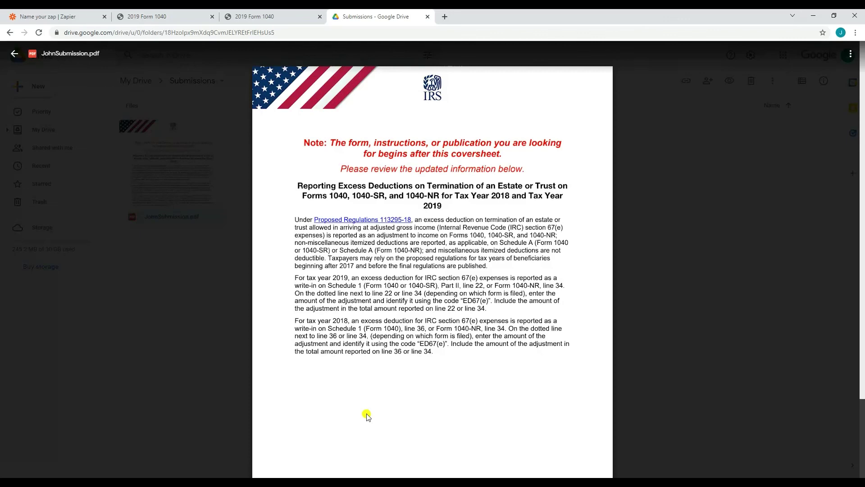
scroll(367, 414, down, 10)
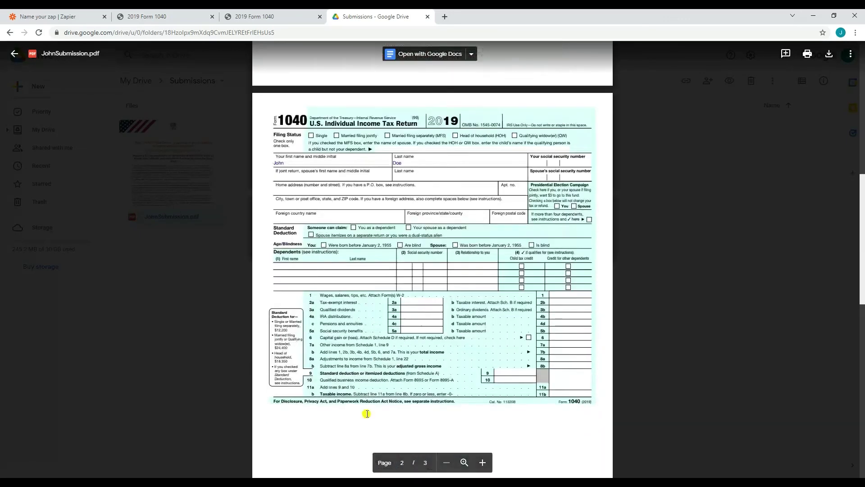